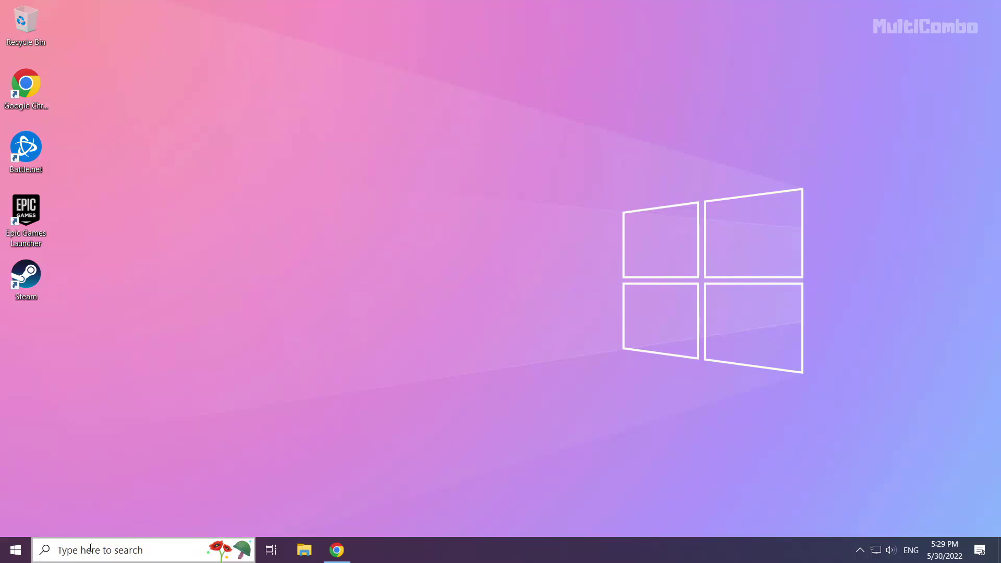
Search Windows for 'device manager'
{"action": "left_click", "coordinate": [124, 549]}
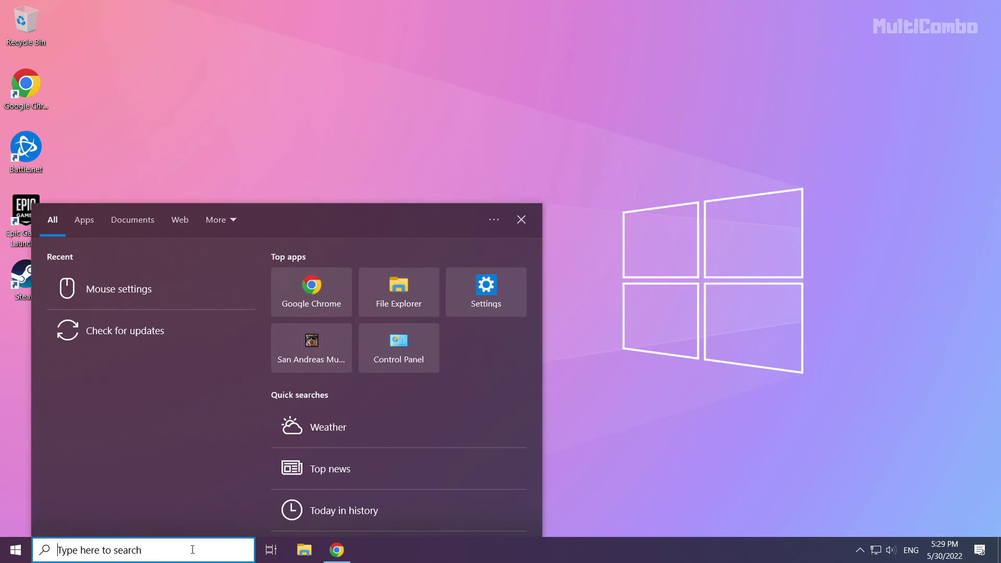
{"action": "type", "text": "dev"}
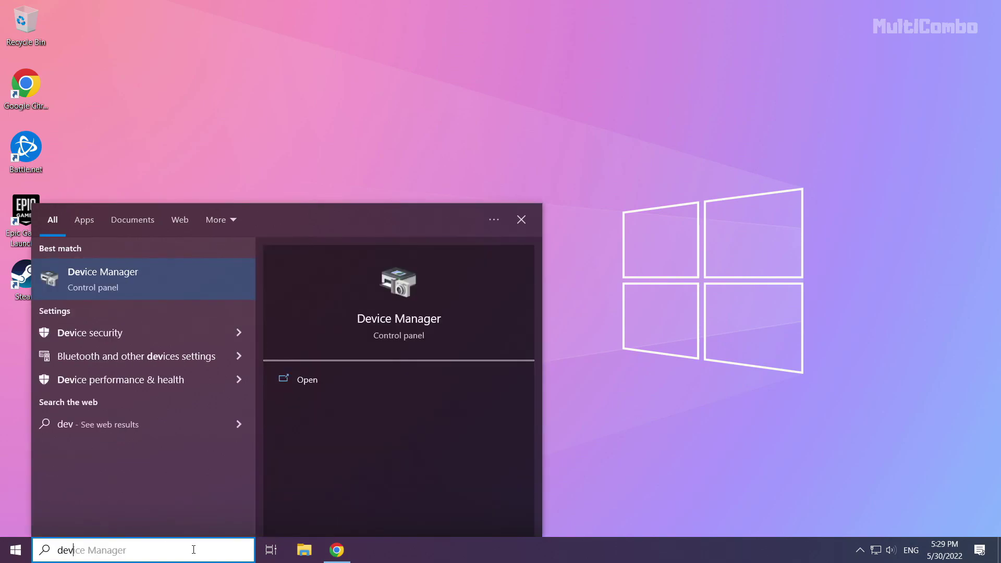
{"action": "type", "text": "ice ma"}
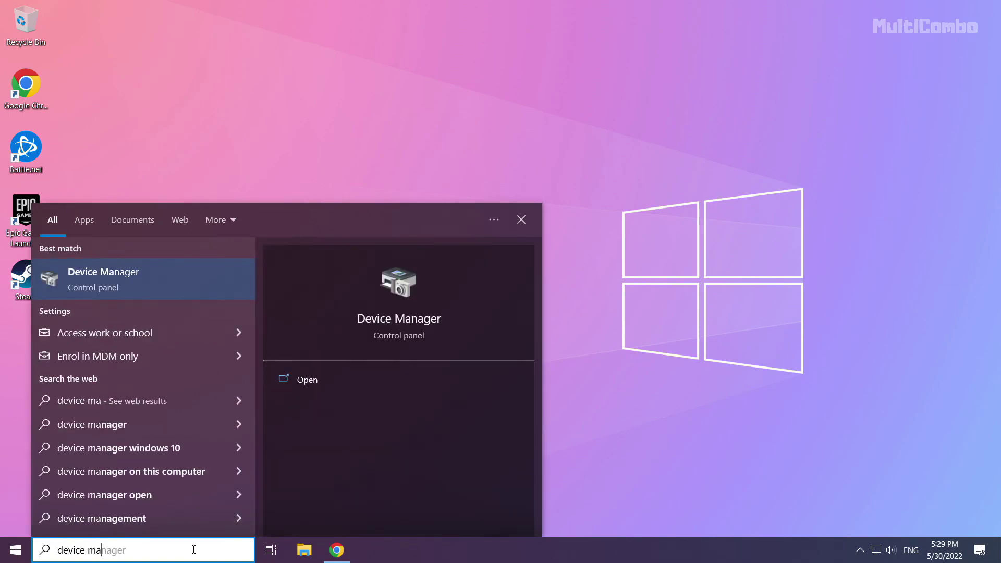
{"action": "type", "text": "nager"}
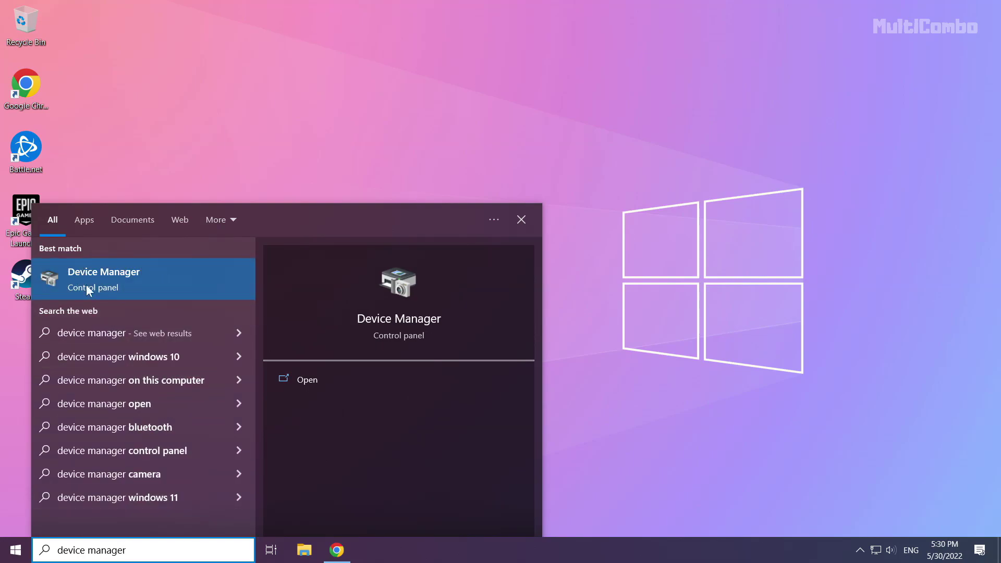
Launch Device Manager, expand Display adapters, and select the NVIDIA GeForce GTX 1050 Ti
{"action": "left_click", "coordinate": [114, 278]}
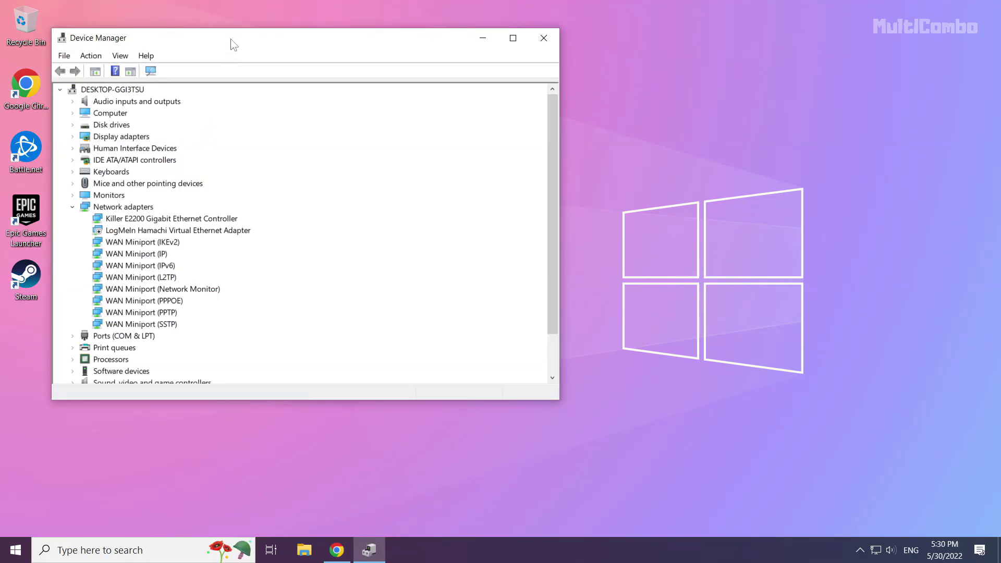
{"action": "left_click_drag", "start_coordinate": [231, 40], "coordinate": [423, 92]}
{"action": "left_click", "coordinate": [289, 190]}
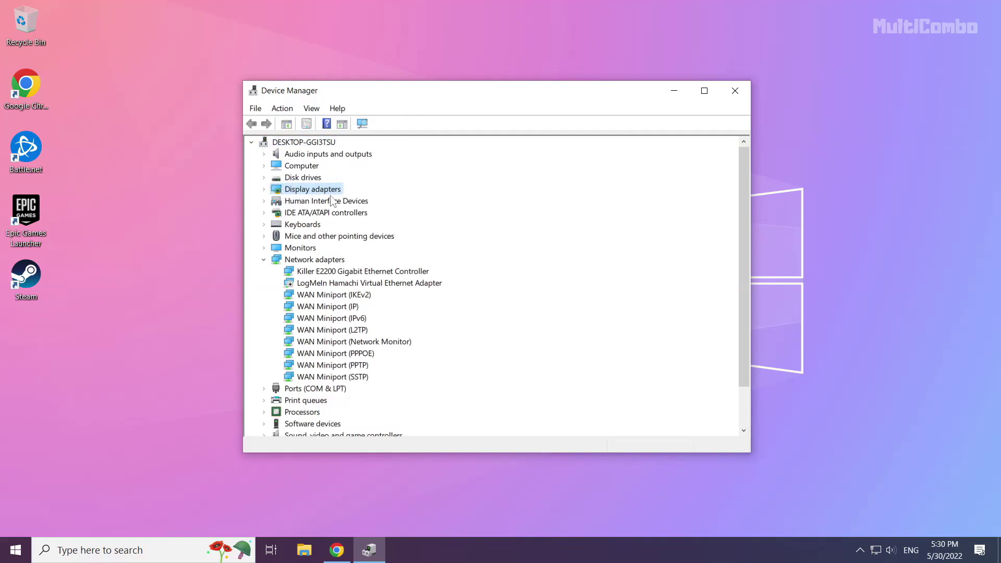
{"action": "left_click", "coordinate": [263, 189]}
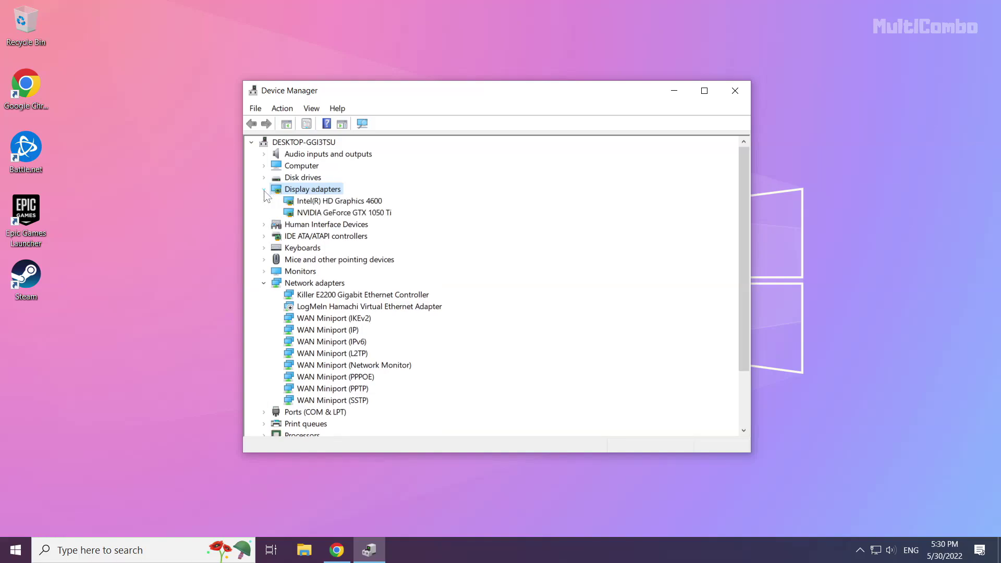
{"action": "left_click", "coordinate": [323, 214]}
{"action": "left_click", "coordinate": [312, 202]}
{"action": "left_click", "coordinate": [299, 214]}
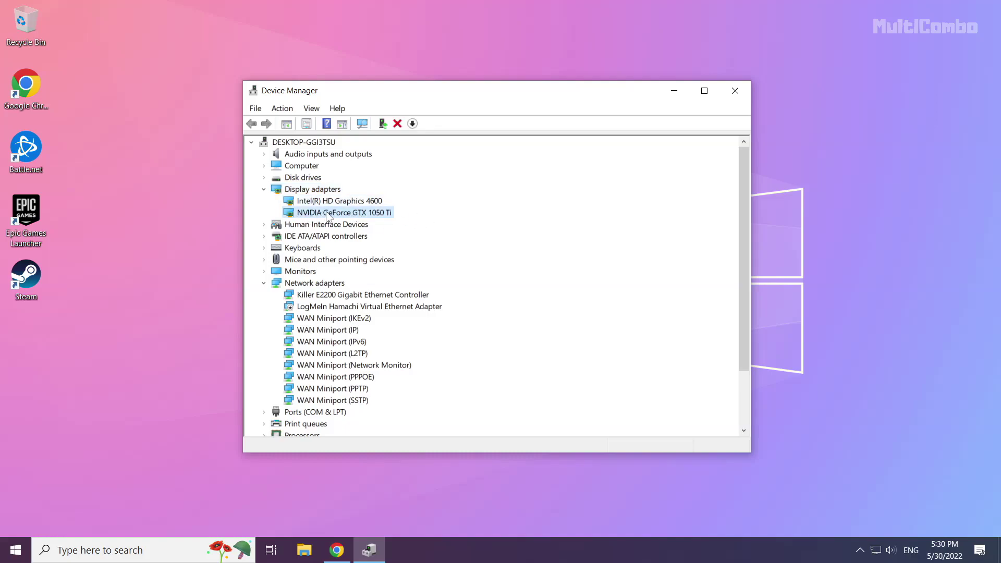
Auto-update the NVIDIA GeForce GTX 1050 Ti driver, which is already the best available
{"action": "right_click", "coordinate": [326, 213]}
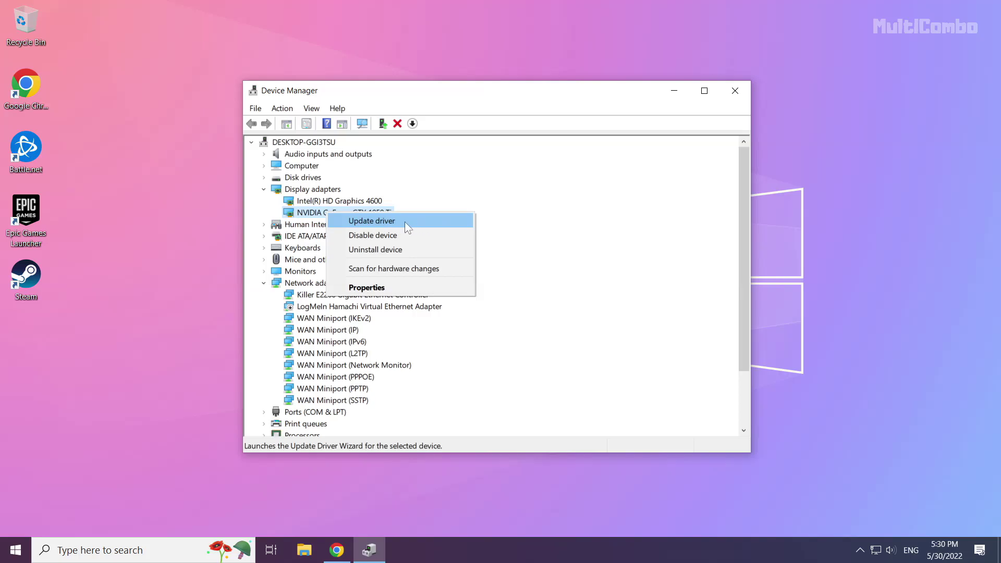
{"action": "left_click", "coordinate": [388, 223]}
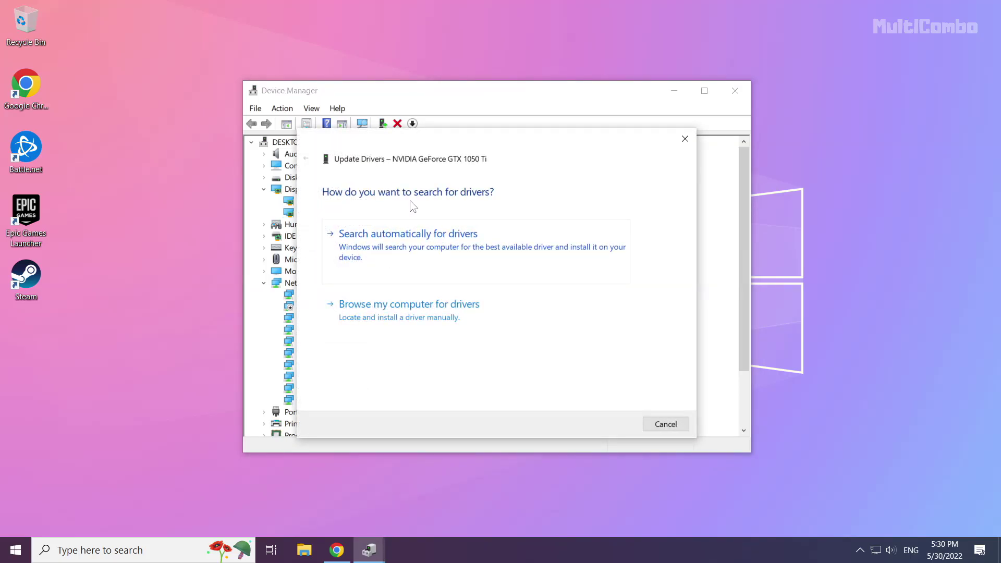
{"action": "left_click", "coordinate": [450, 267]}
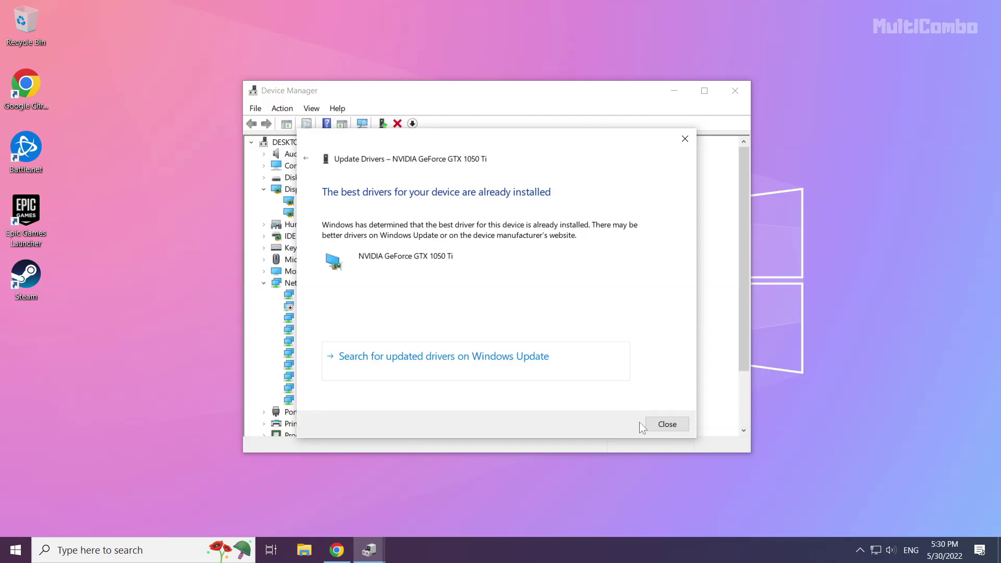
{"action": "left_click", "coordinate": [667, 423]}
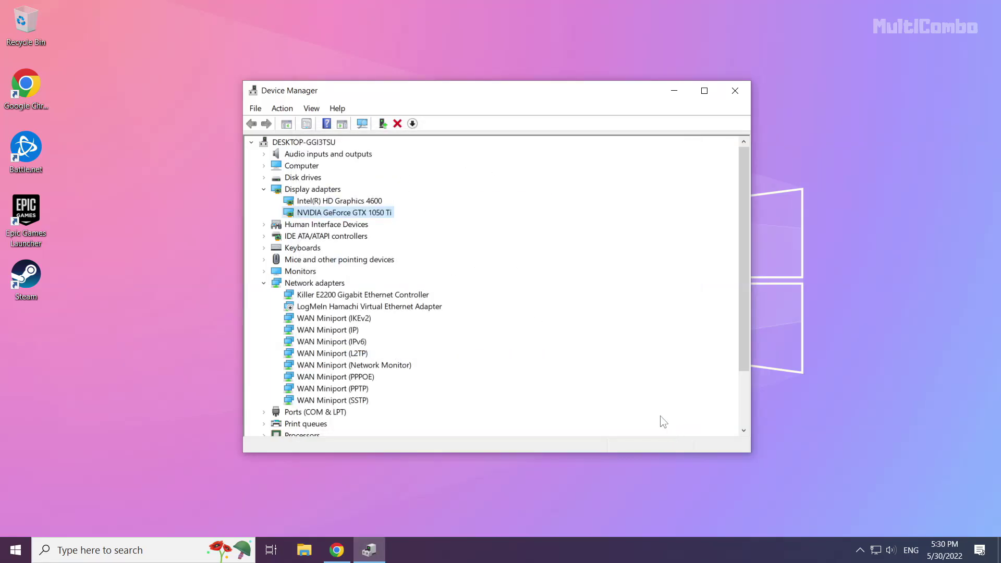
Auto-update the Intel(R) HD Graphics 4600 driver, then close Device Manager
{"action": "left_click", "coordinate": [315, 203]}
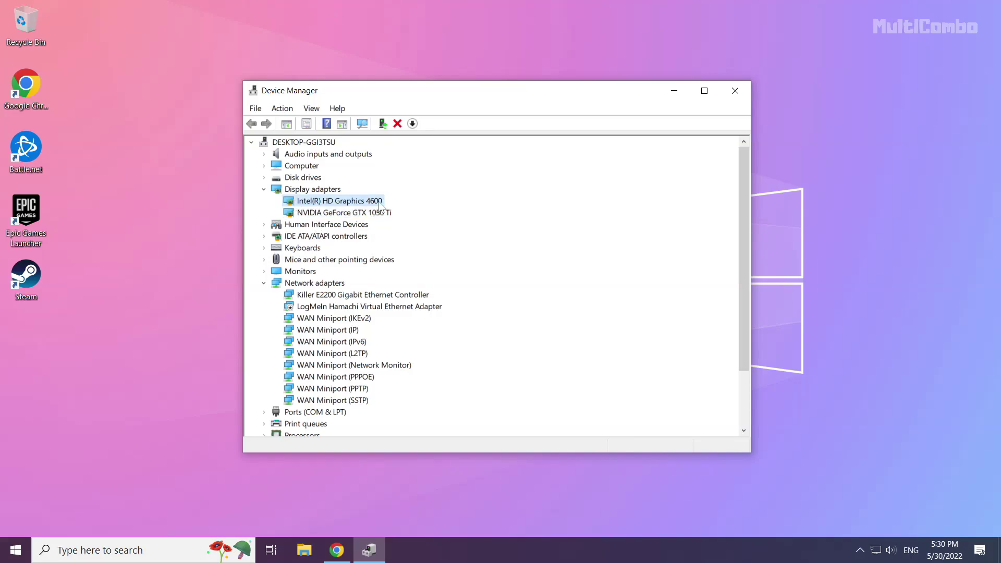
{"action": "right_click", "coordinate": [337, 202]}
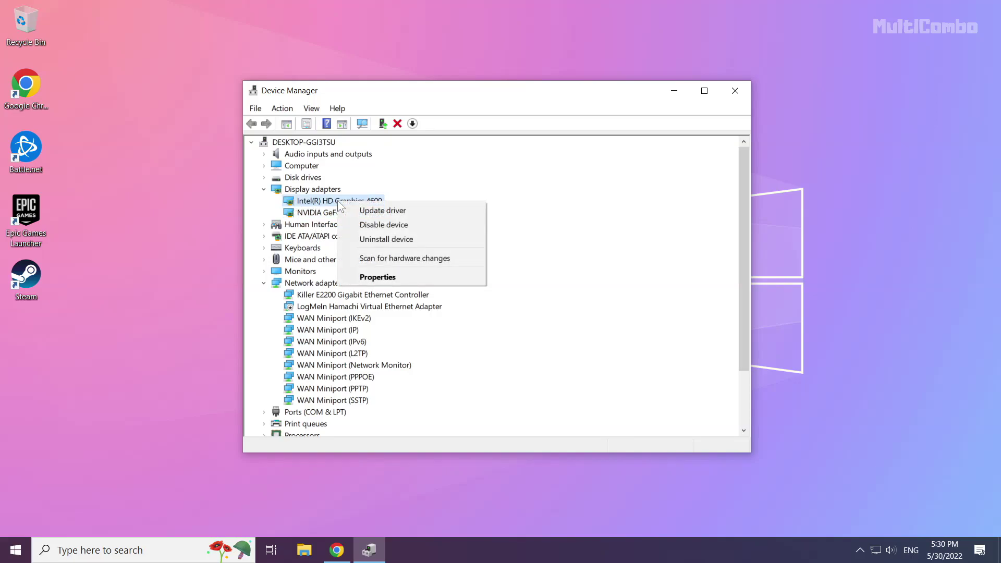
{"action": "left_click", "coordinate": [420, 213]}
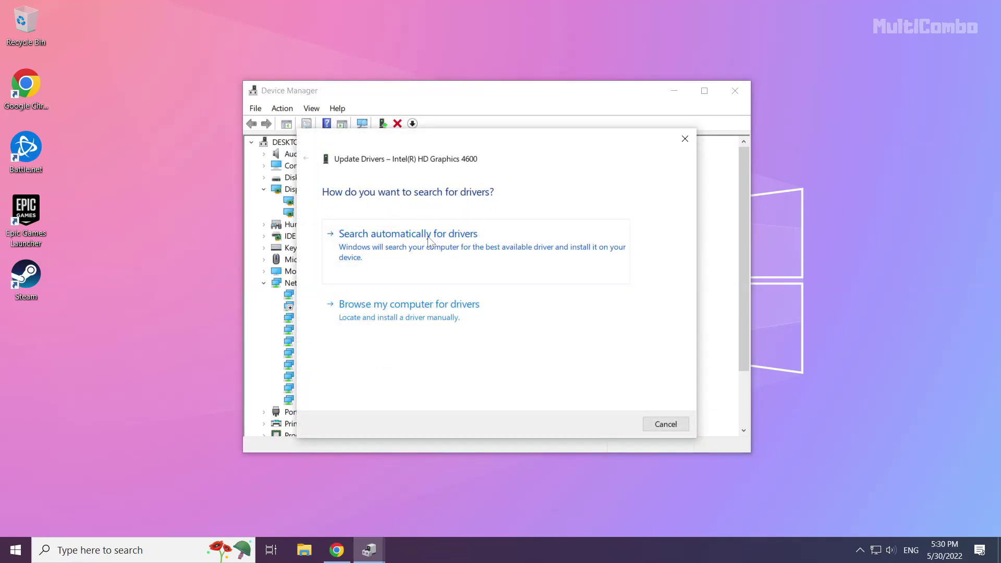
{"action": "left_click", "coordinate": [415, 267]}
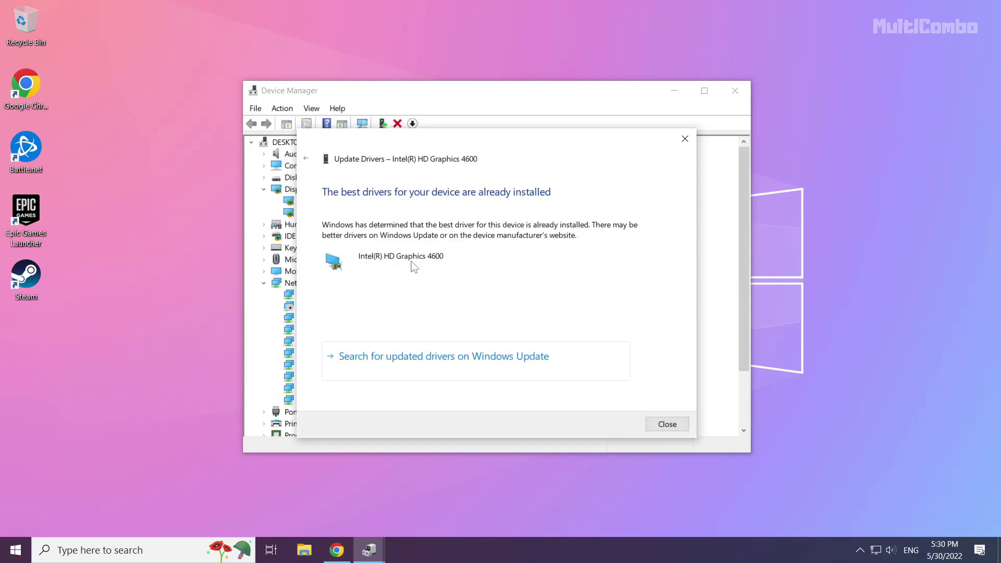
{"action": "left_click", "coordinate": [667, 423]}
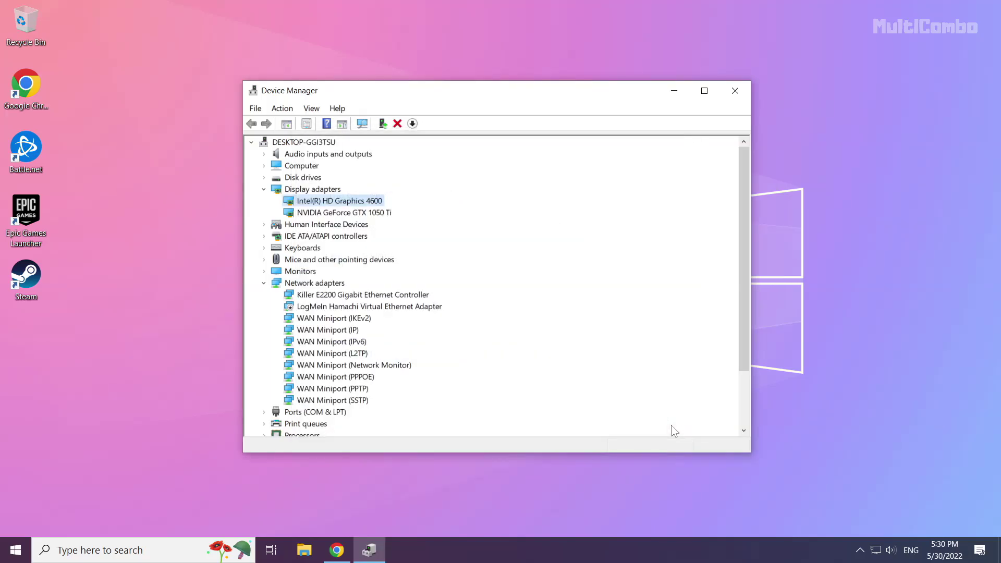
{"action": "left_click", "coordinate": [734, 94]}
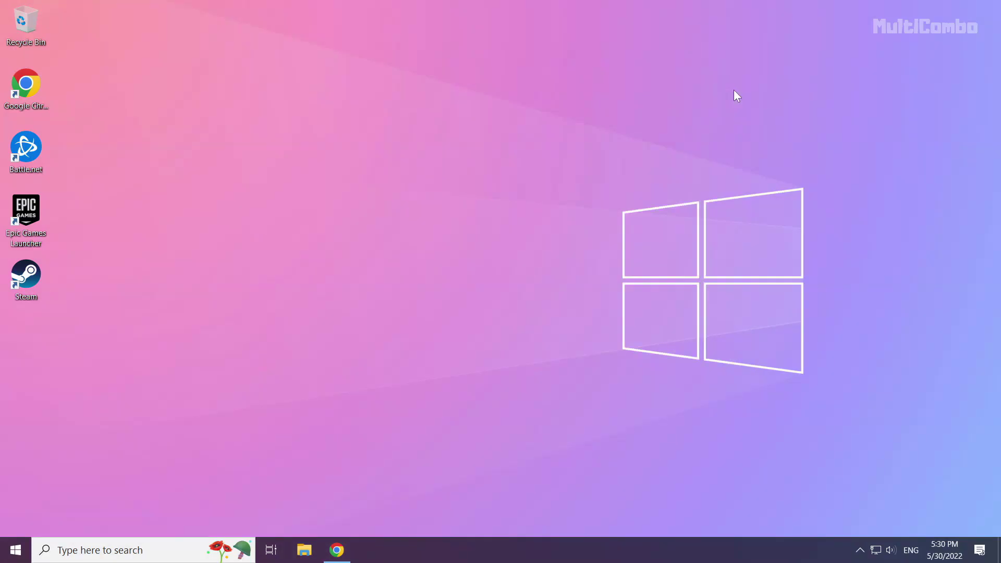
Search 'update' and open the Windows Update settings page
{"action": "left_click", "coordinate": [122, 551]}
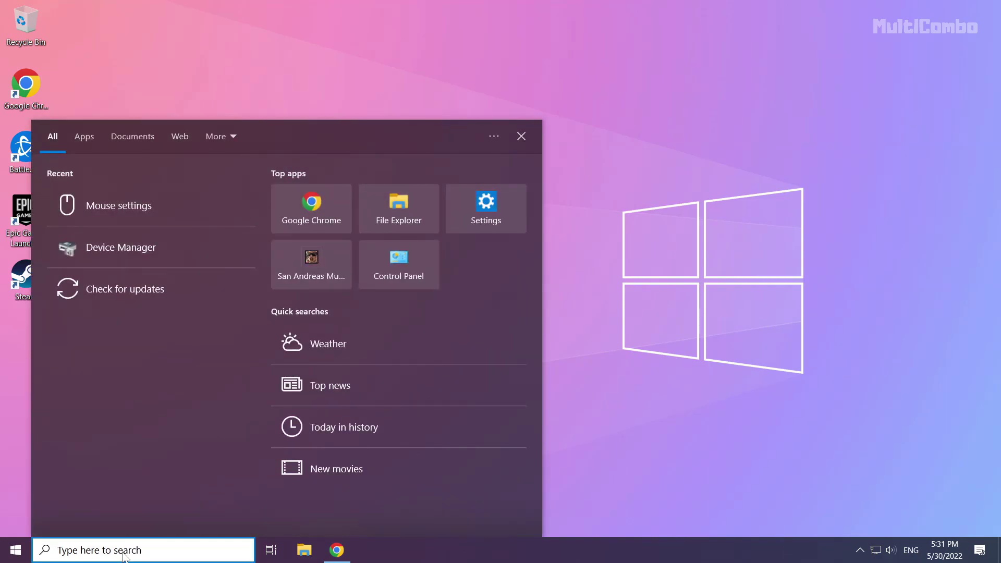
{"action": "type", "text": "update"}
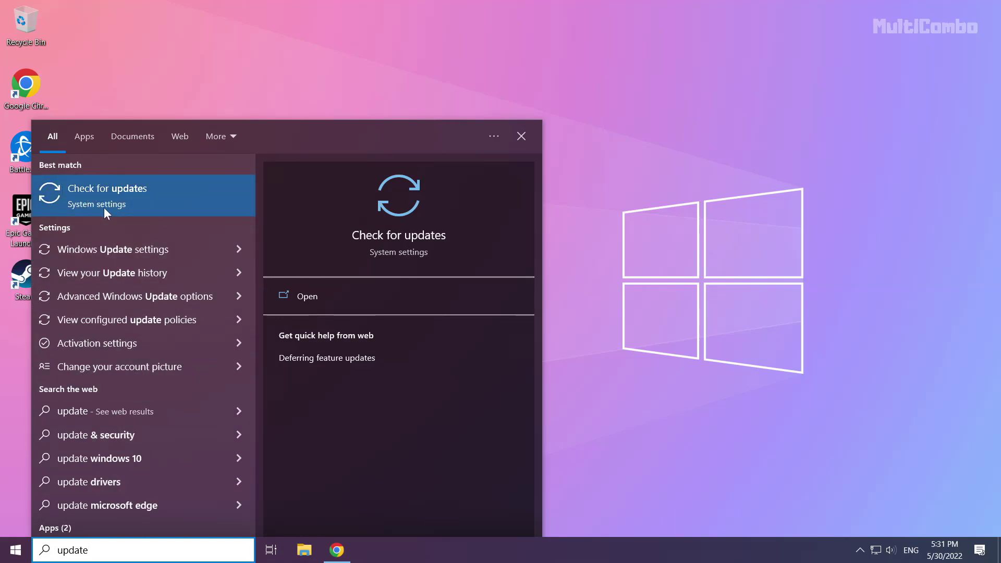
{"action": "left_click", "coordinate": [137, 197]}
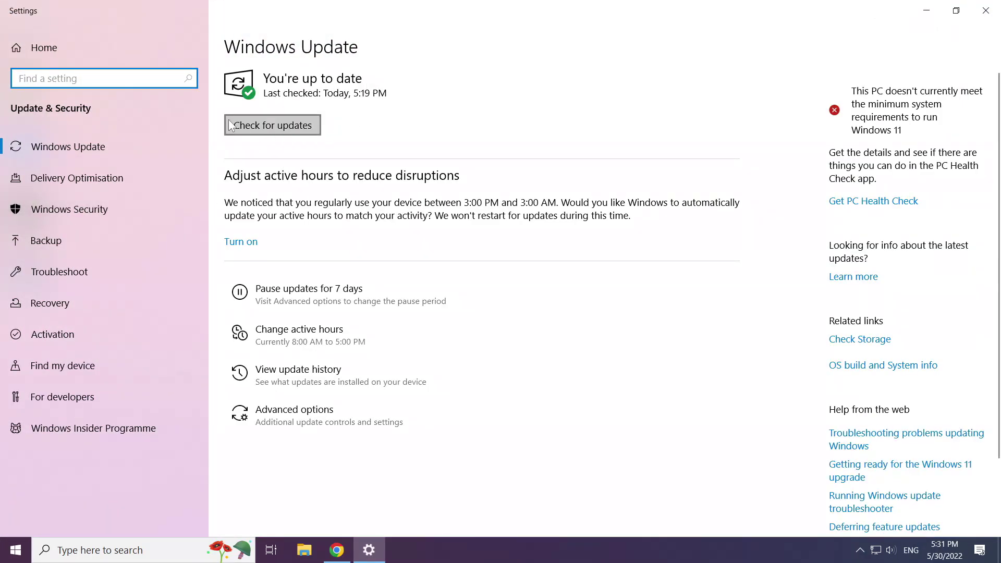
Check for updates, confirm the PC is up to date, and close Settings
{"action": "left_click", "coordinate": [274, 126]}
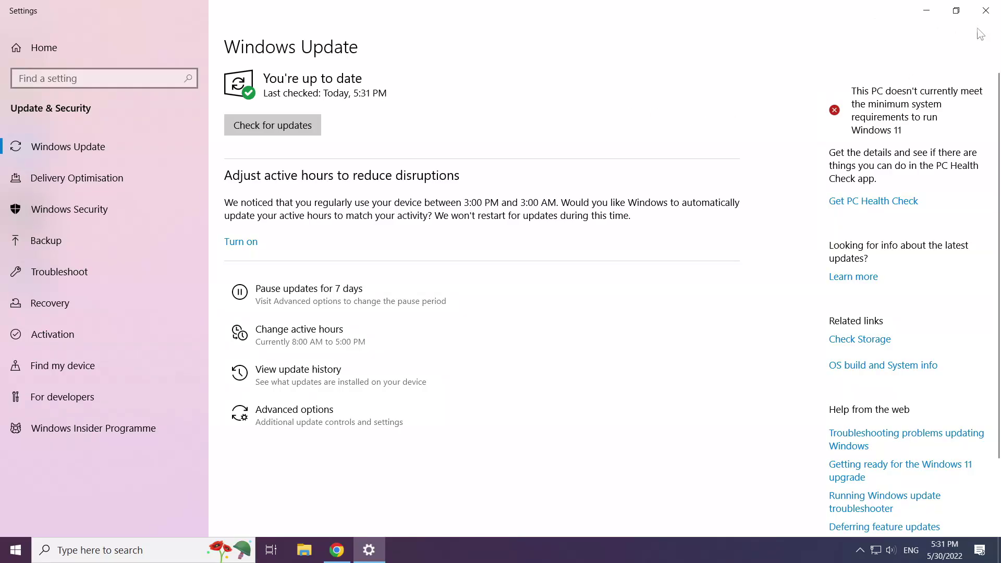
{"action": "left_click", "coordinate": [985, 10]}
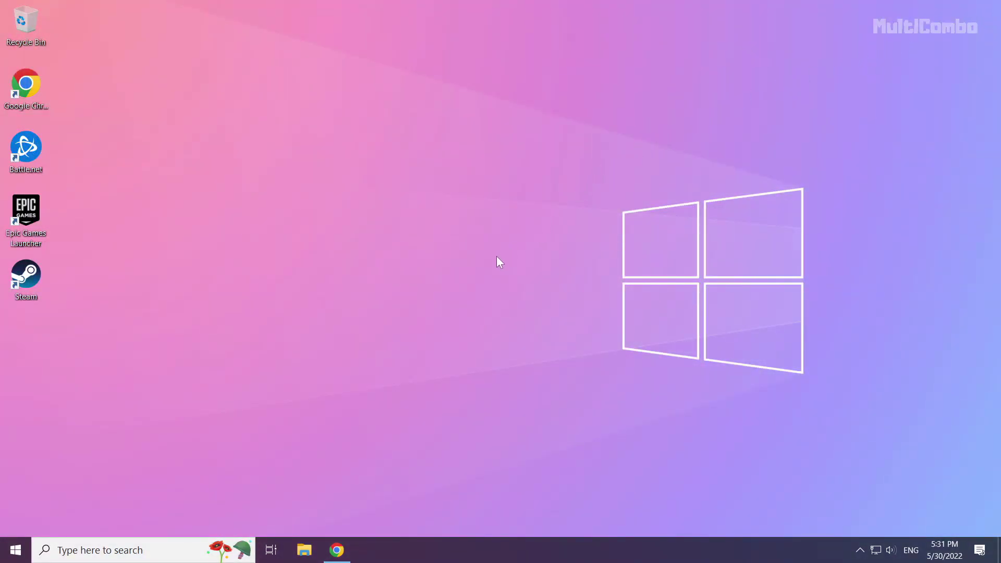
Return to Chrome and download the DirectX End-User Runtime Web Installer (dxwebsetup.exe)
{"action": "left_click", "coordinate": [338, 552]}
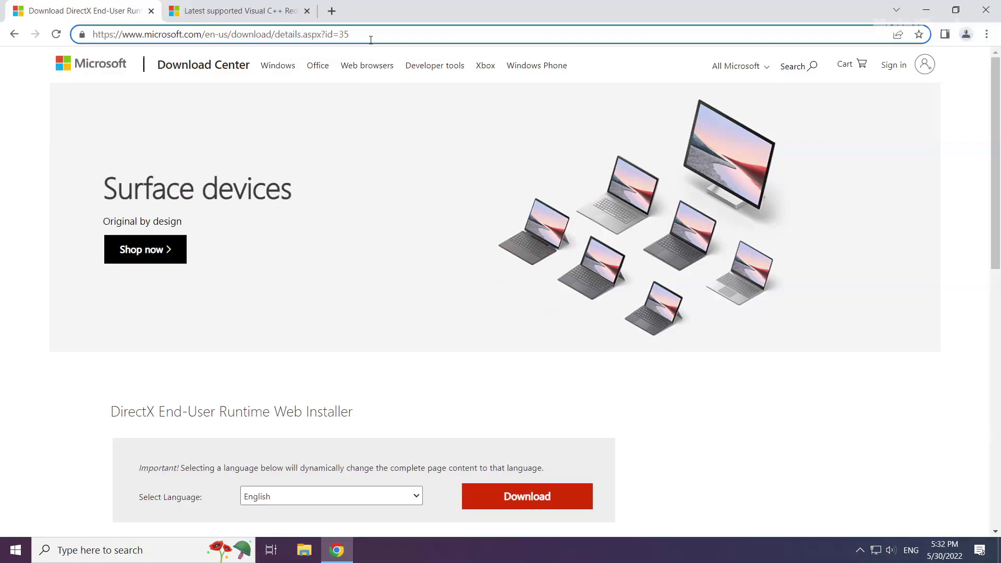
{"action": "left_click_drag", "start_coordinate": [399, 33], "coordinate": [421, 31]}
{"action": "left_click", "coordinate": [411, 381]}
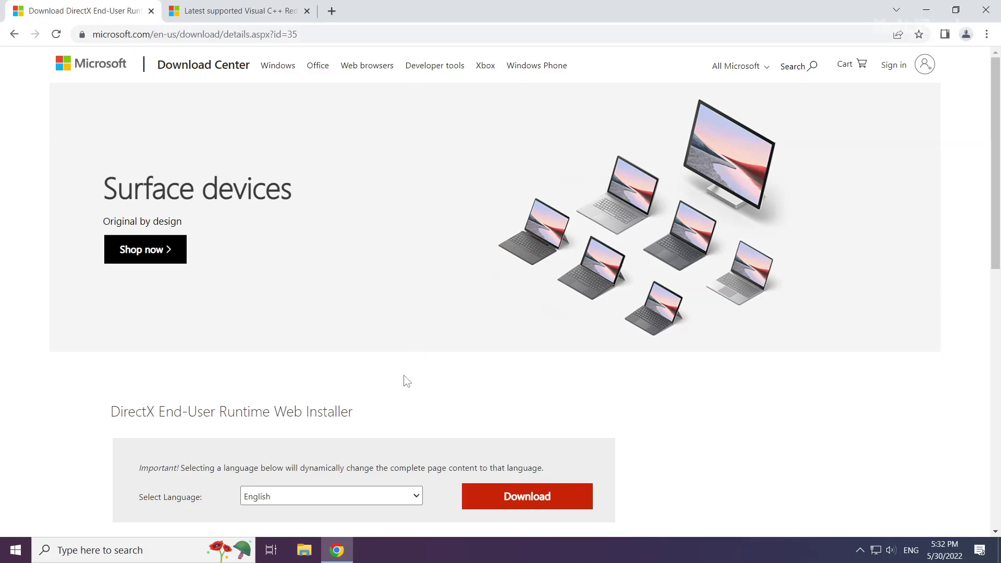
{"action": "scroll", "coordinate": [401, 380], "scroll_direction": "down", "scroll_amount": 1}
{"action": "scroll", "coordinate": [402, 379], "scroll_direction": "down", "scroll_amount": 3}
{"action": "left_click_drag", "start_coordinate": [364, 284], "coordinate": [96, 277]}
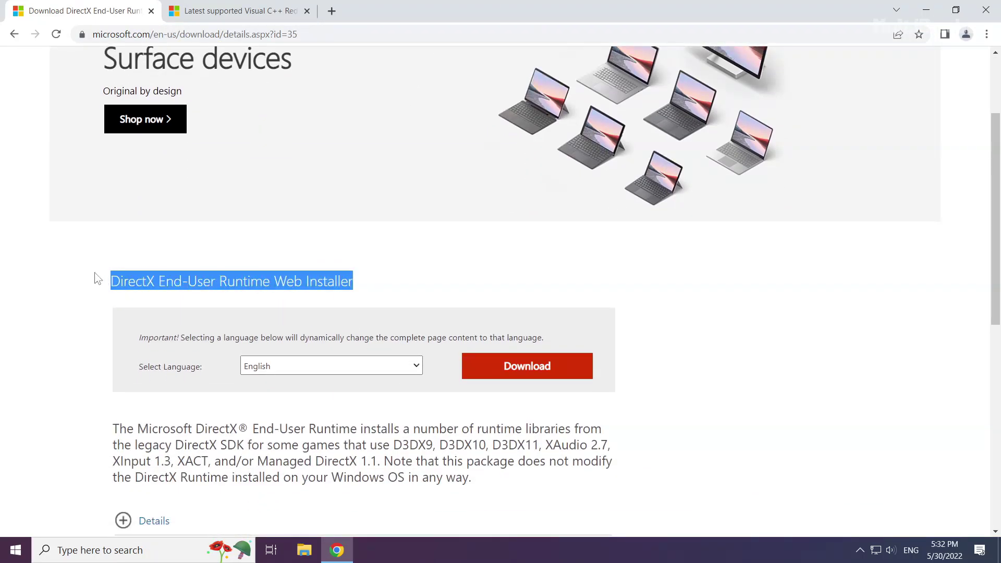
{"action": "left_click", "coordinate": [99, 280]}
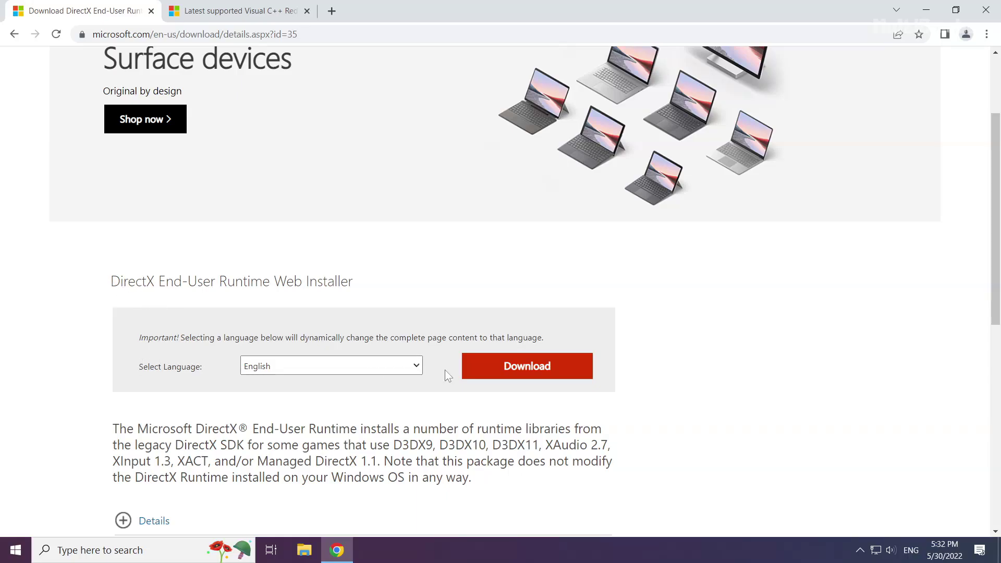
{"action": "left_click", "coordinate": [529, 374]}
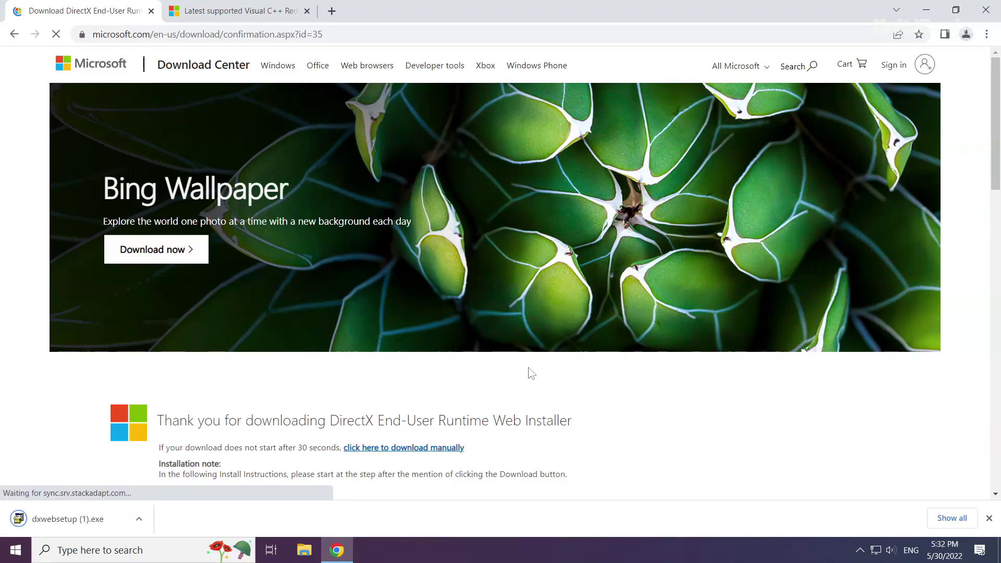
Run dxwebsetup.exe, accept the license, skip the Bing Bar, and finish setup
{"action": "left_click", "coordinate": [70, 518]}
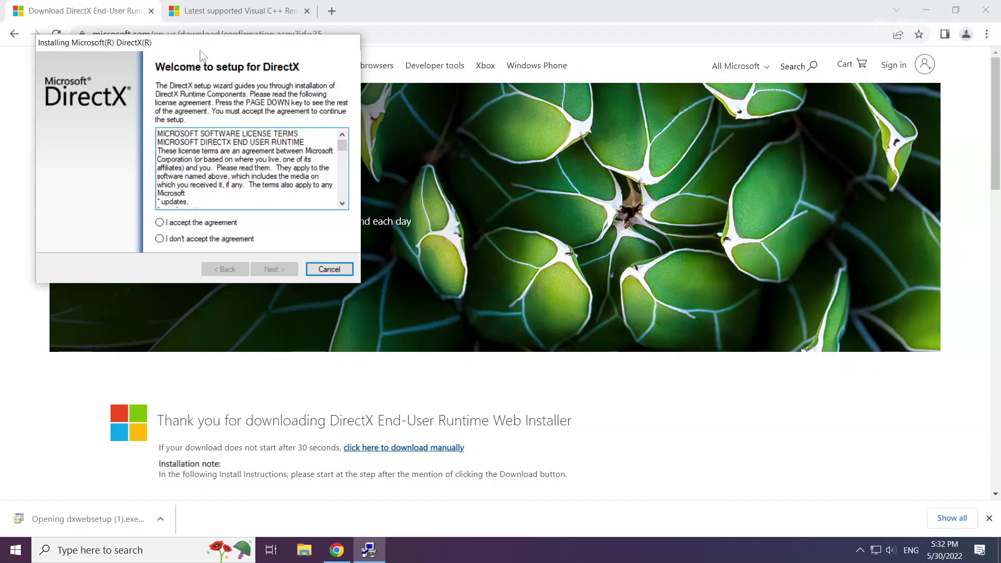
{"action": "left_click_drag", "start_coordinate": [200, 45], "coordinate": [488, 173]}
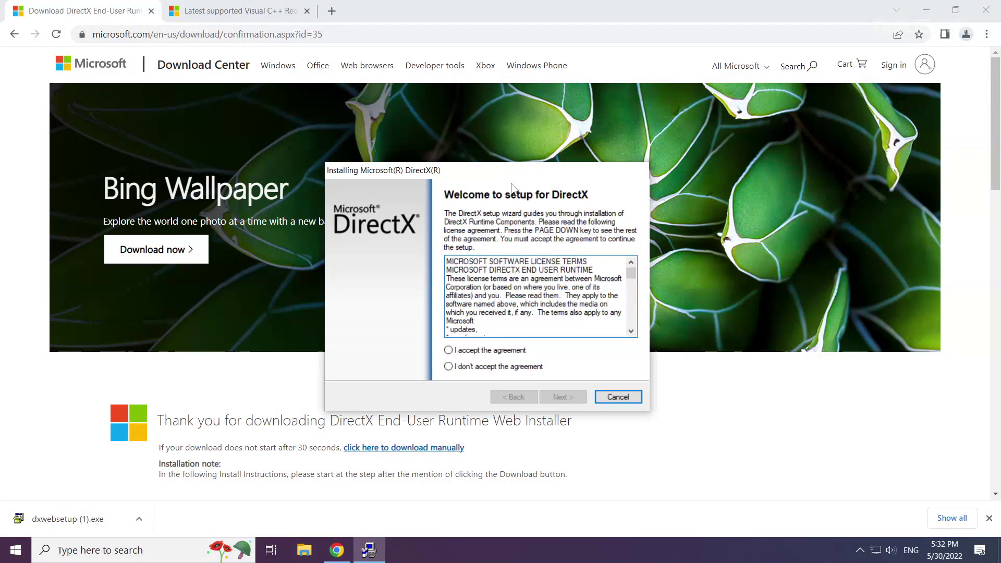
{"action": "left_click_drag", "start_coordinate": [631, 273], "coordinate": [633, 327]}
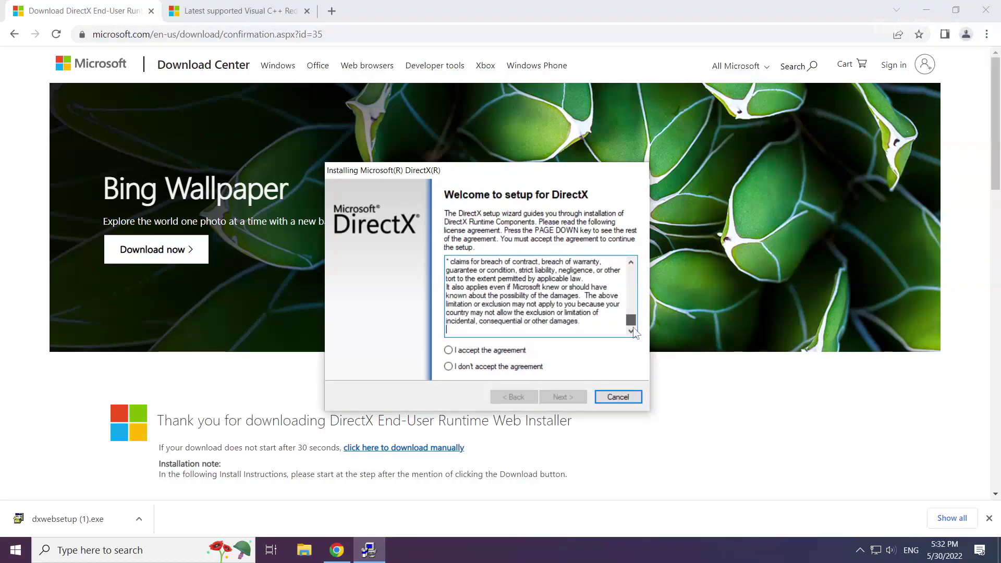
{"action": "left_click", "coordinate": [449, 350]}
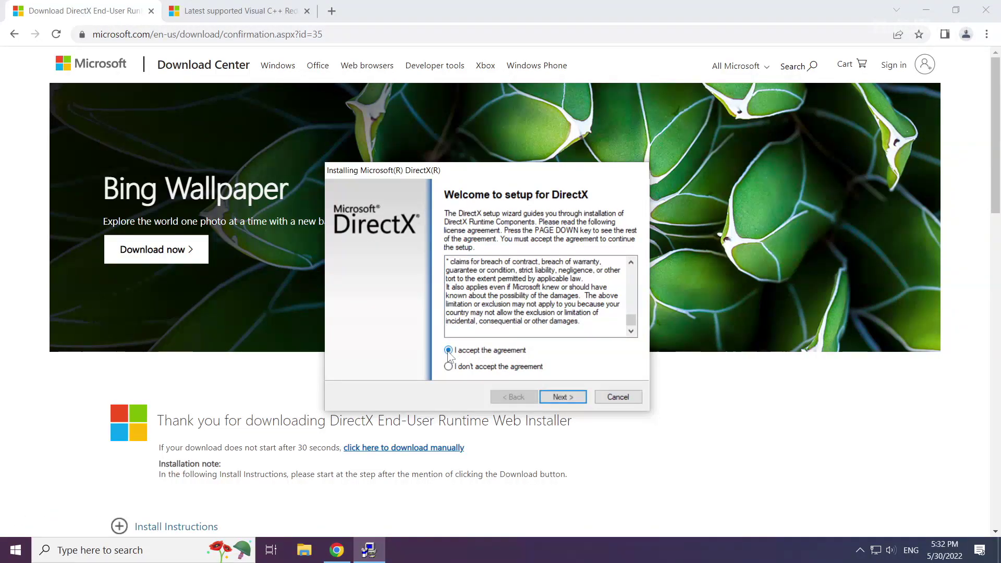
{"action": "left_click", "coordinate": [560, 396]}
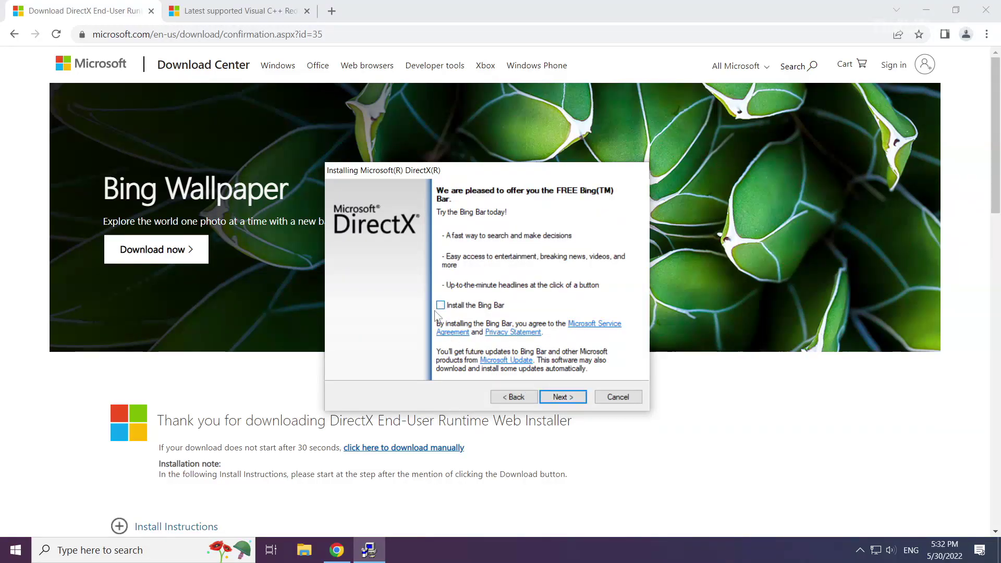
{"action": "left_click", "coordinate": [562, 396]}
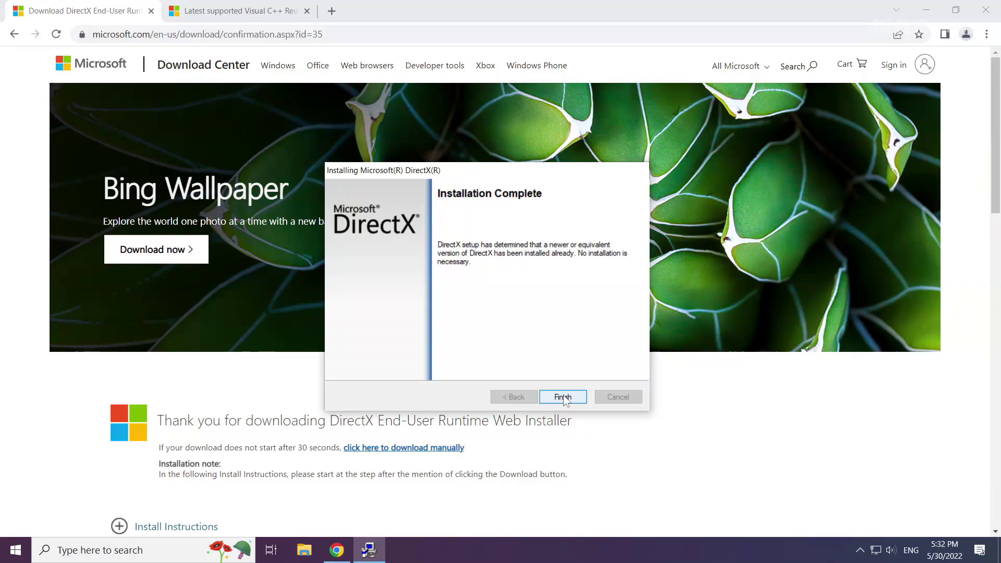
{"action": "left_click", "coordinate": [563, 397]}
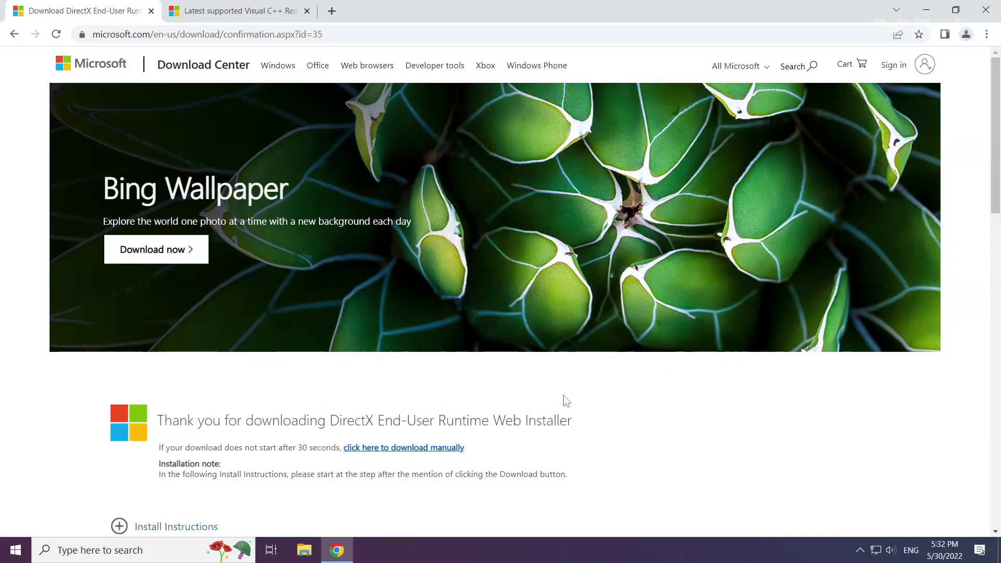
Close the DirectX download tab and review the Visual C++ Redistributable page
{"action": "left_click", "coordinate": [151, 11]}
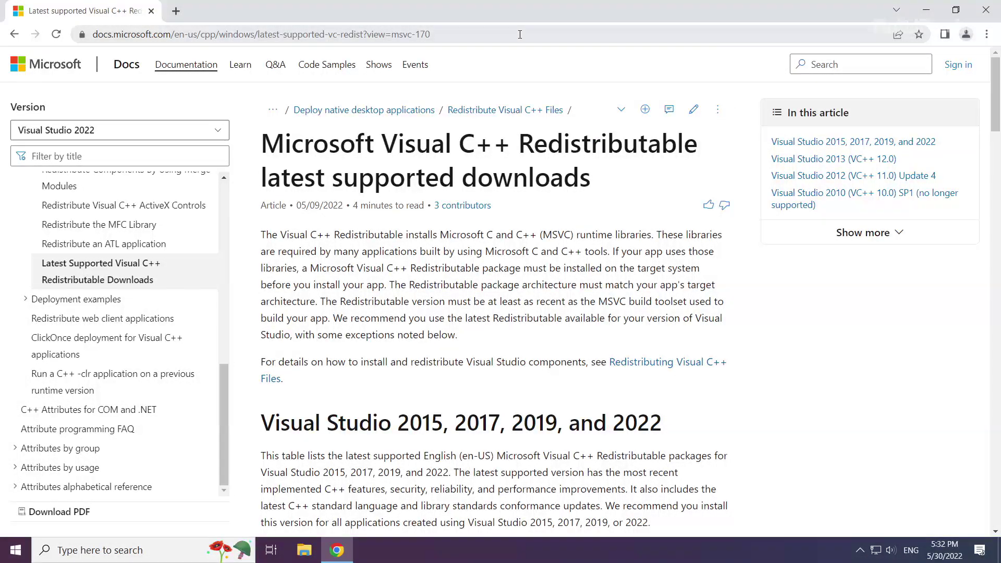
{"action": "mouse_move", "coordinate": [519, 35]}
{"action": "left_mouse_down"}
{"action": "mouse_move", "coordinate": [92, 34]}
{"action": "mouse_move", "coordinate": [519, 31]}
{"action": "left_mouse_up"}
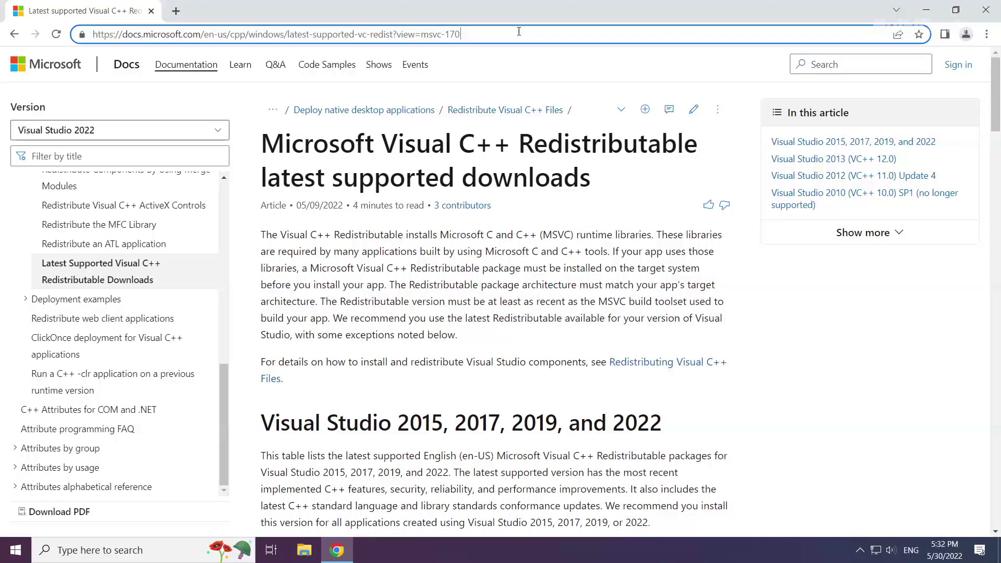
{"action": "left_click_drag", "start_coordinate": [260, 142], "coordinate": [513, 144]}
{"action": "left_click", "coordinate": [513, 145]}
{"action": "left_click_drag", "start_coordinate": [261, 423], "coordinate": [677, 423]}
{"action": "left_click", "coordinate": [687, 425]}
Download the ARM64, x86 and x64 Visual C++ 2015-2022 redistributable installers
{"action": "scroll", "coordinate": [501, 401], "scroll_direction": "down", "scroll_amount": 4}
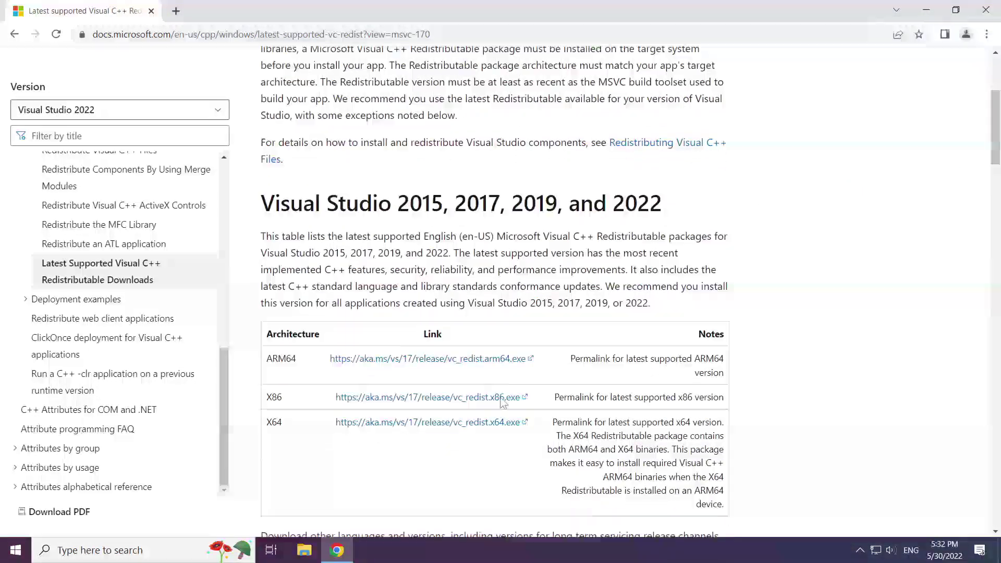
{"action": "scroll", "coordinate": [501, 401], "scroll_direction": "down", "scroll_amount": 1}
{"action": "left_click_drag", "start_coordinate": [267, 315], "coordinate": [554, 380]}
{"action": "left_click", "coordinate": [558, 380]}
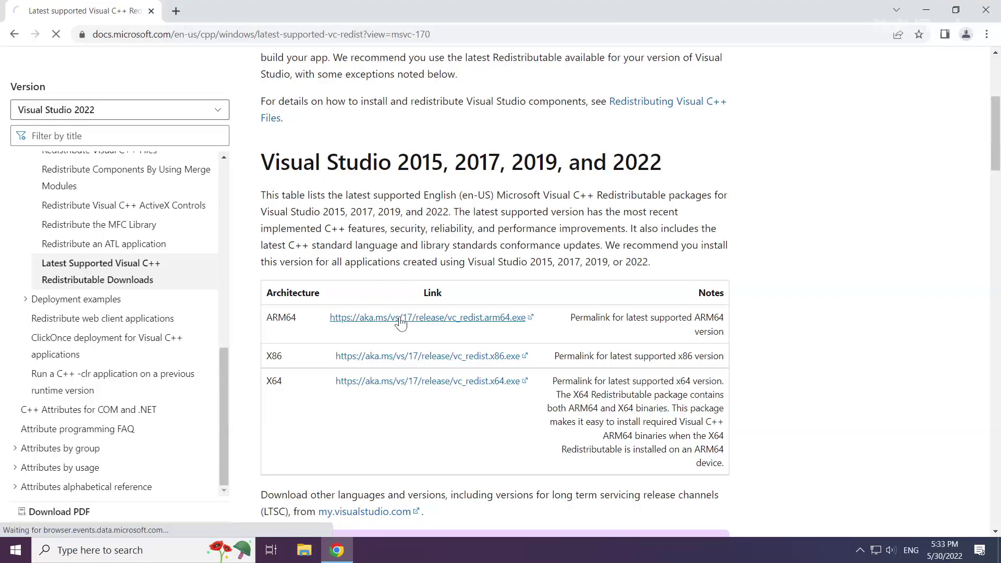
{"action": "left_click", "coordinate": [400, 319]}
{"action": "left_click", "coordinate": [402, 360]}
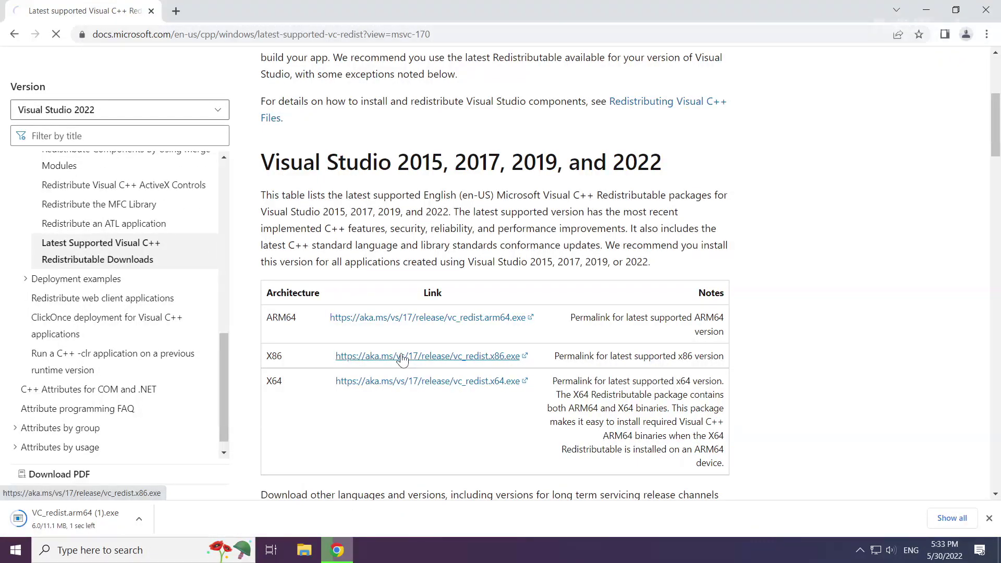
{"action": "left_click", "coordinate": [392, 383]}
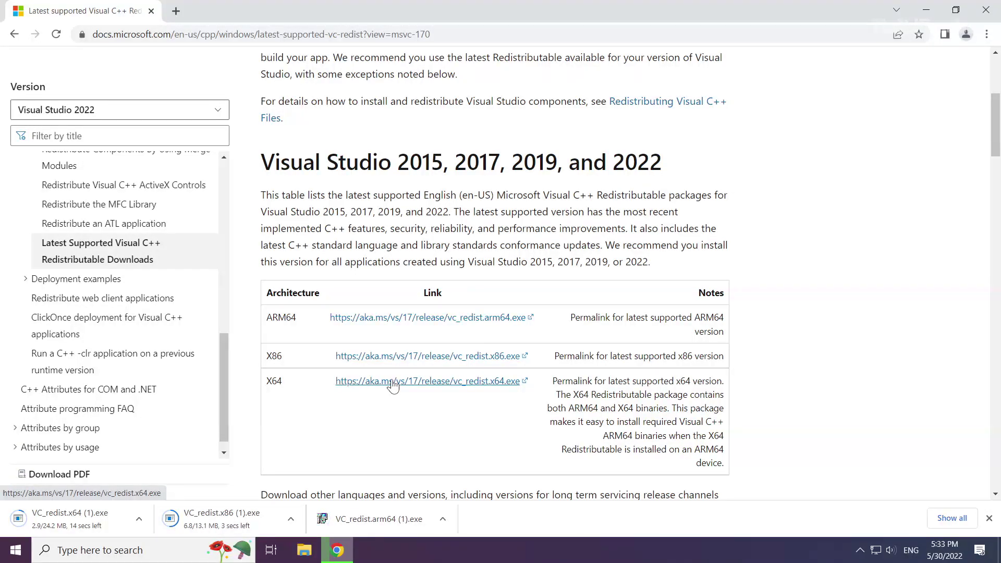
Run VC_redist.arm64, agree to the license terms, and install it
{"action": "left_click", "coordinate": [387, 518]}
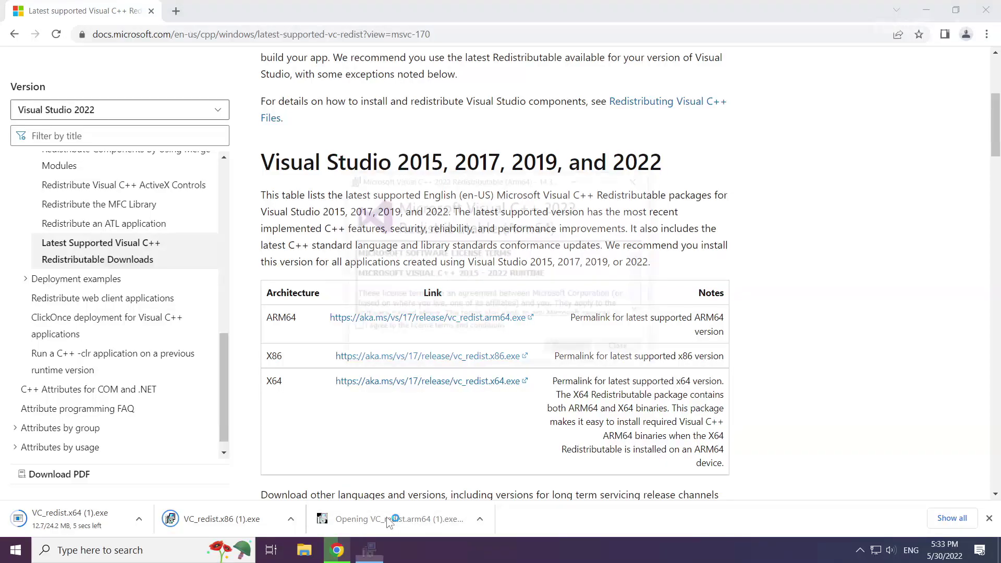
{"action": "left_click_drag", "start_coordinate": [641, 260], "coordinate": [641, 302]}
{"action": "left_click", "coordinate": [356, 329]}
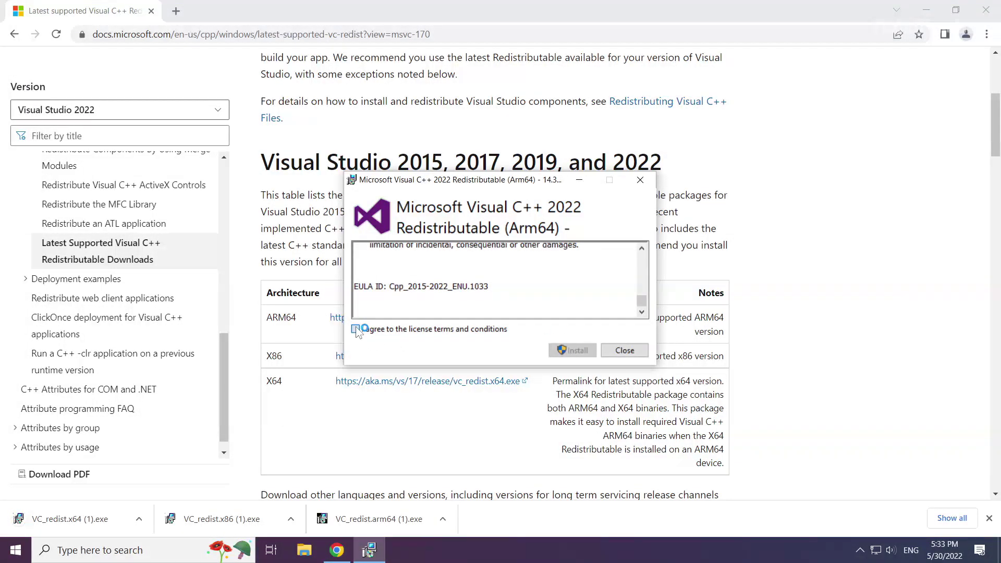
{"action": "left_click", "coordinate": [569, 353]}
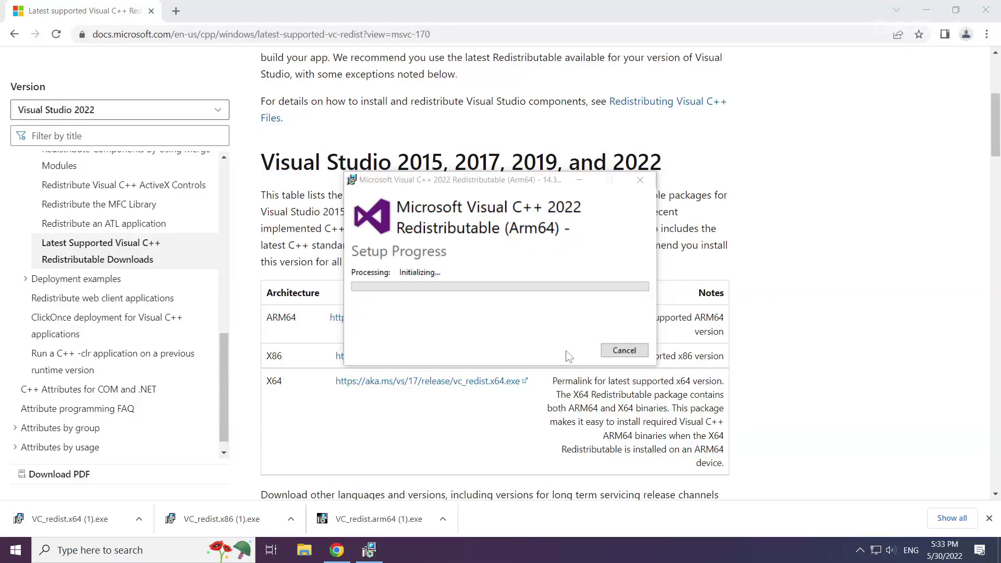
Run VC_redist.x86, agree to the license terms, and install it
{"action": "left_click", "coordinate": [224, 516]}
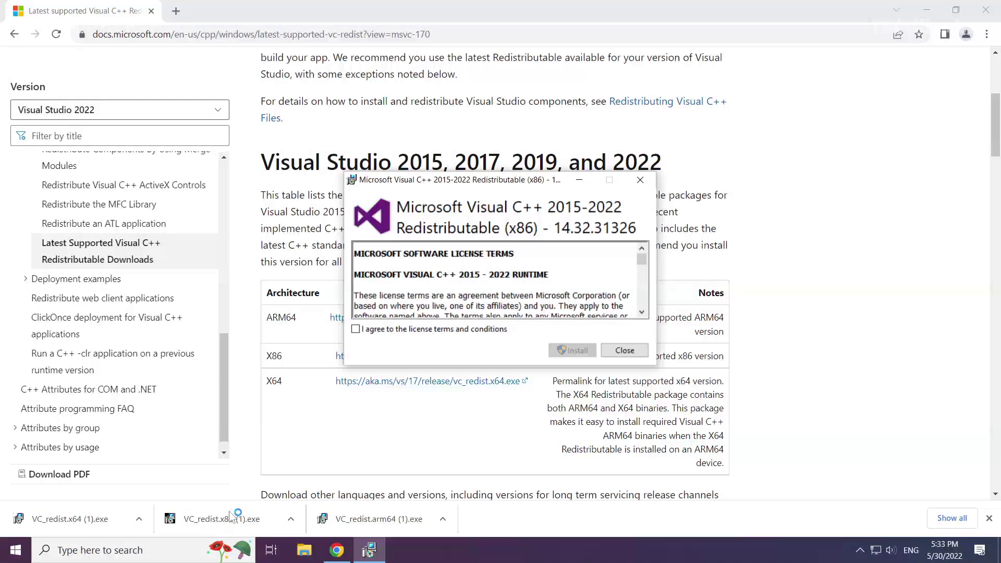
{"action": "left_click_drag", "start_coordinate": [642, 258], "coordinate": [643, 307]}
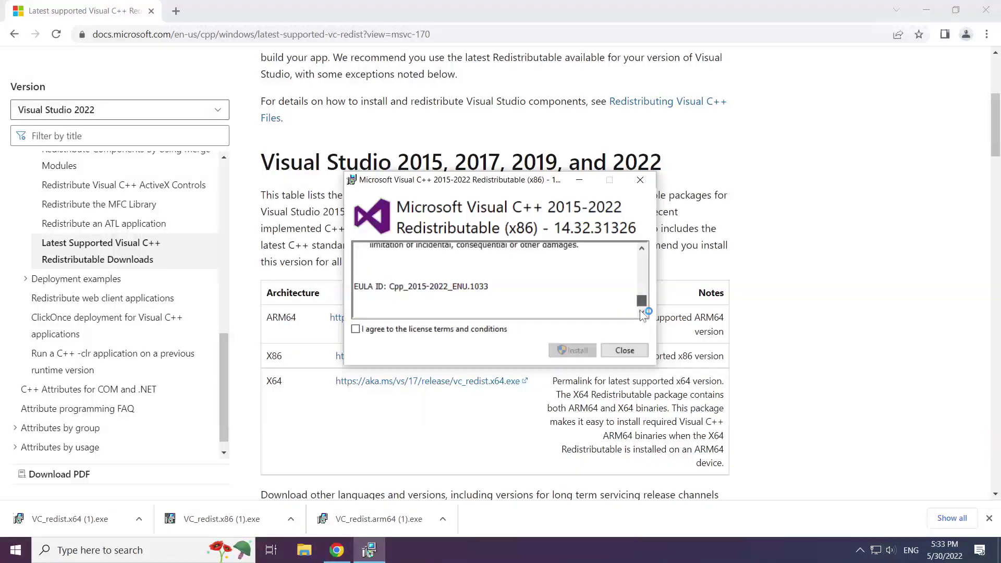
{"action": "left_click", "coordinate": [355, 329]}
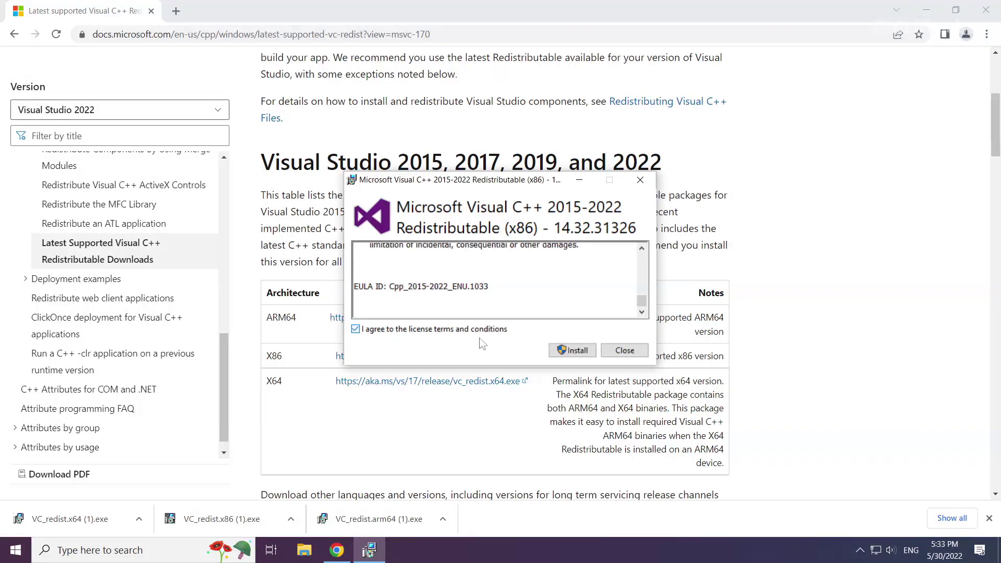
{"action": "left_click", "coordinate": [573, 350]}
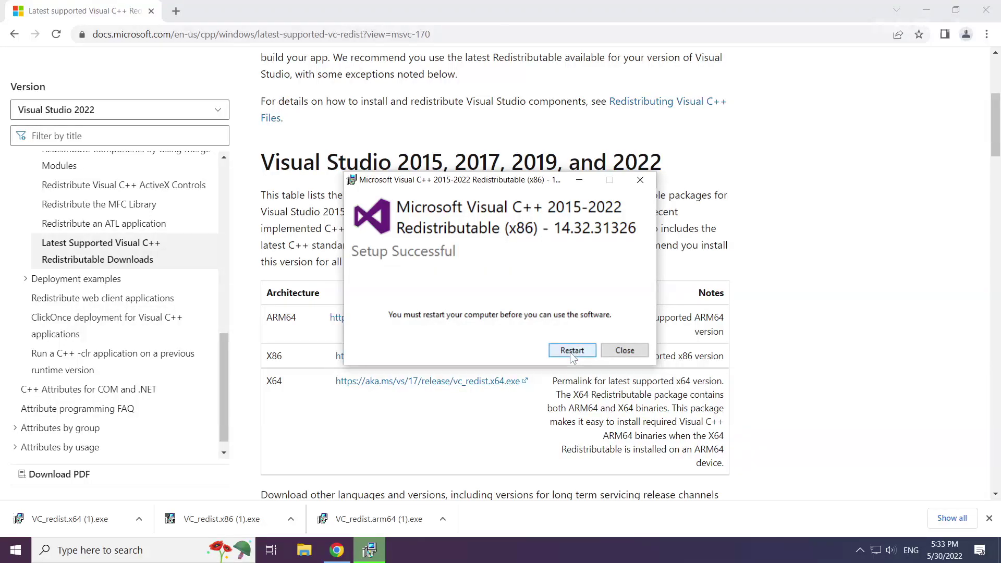
{"action": "left_click", "coordinate": [626, 352]}
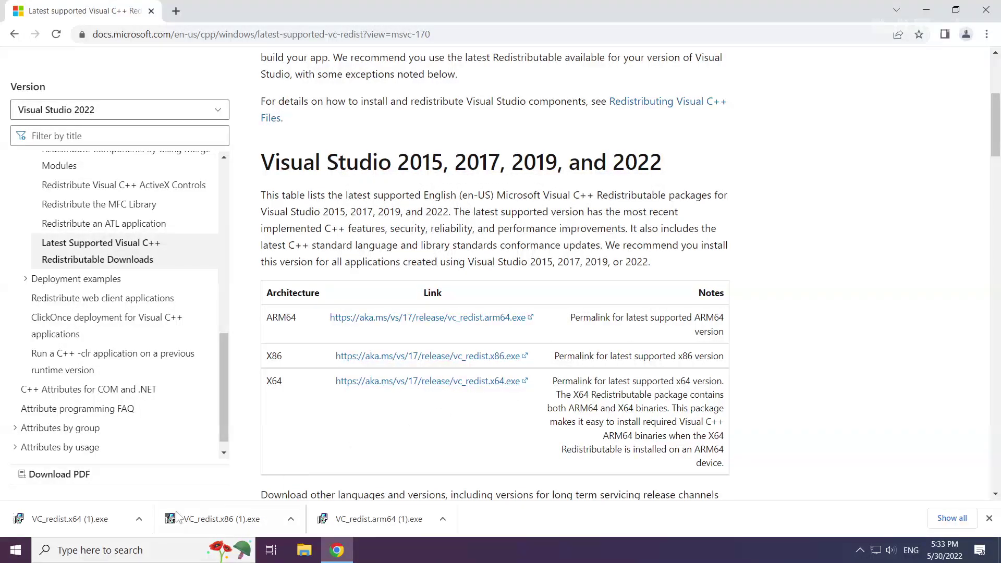
{"action": "left_click", "coordinate": [75, 522]}
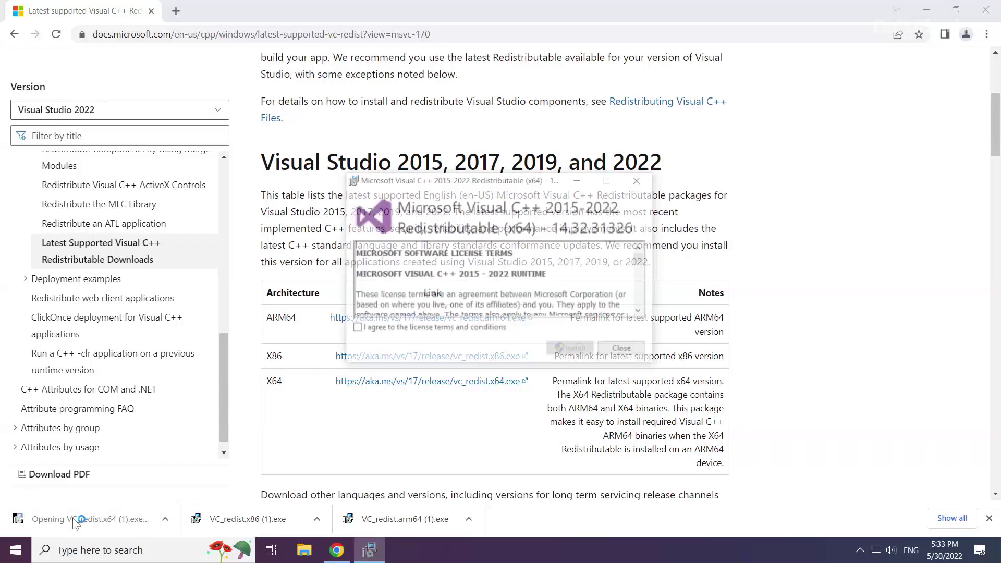
{"action": "left_click_drag", "start_coordinate": [642, 259], "coordinate": [643, 308]}
{"action": "left_click", "coordinate": [356, 329]}
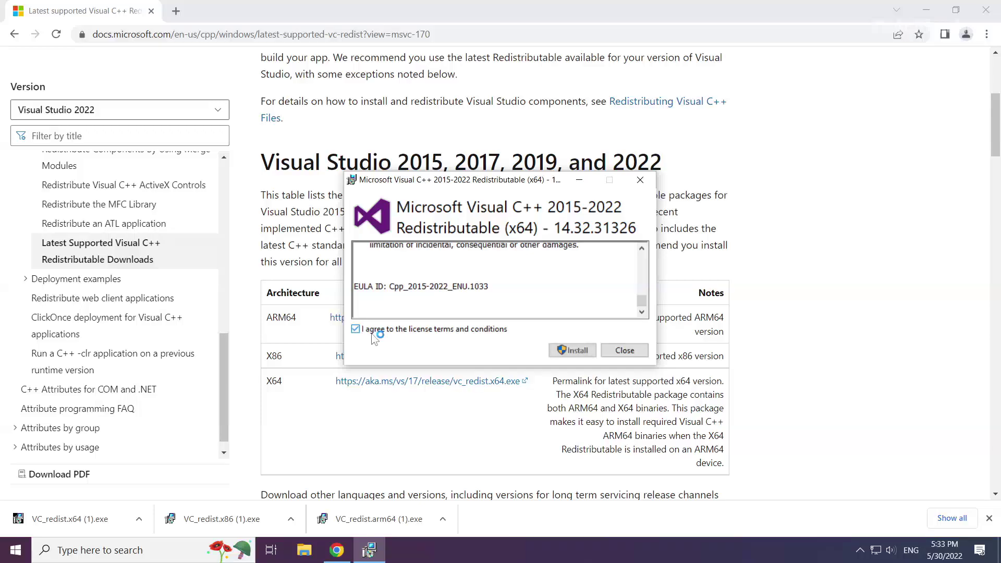
{"action": "left_click", "coordinate": [576, 351]}
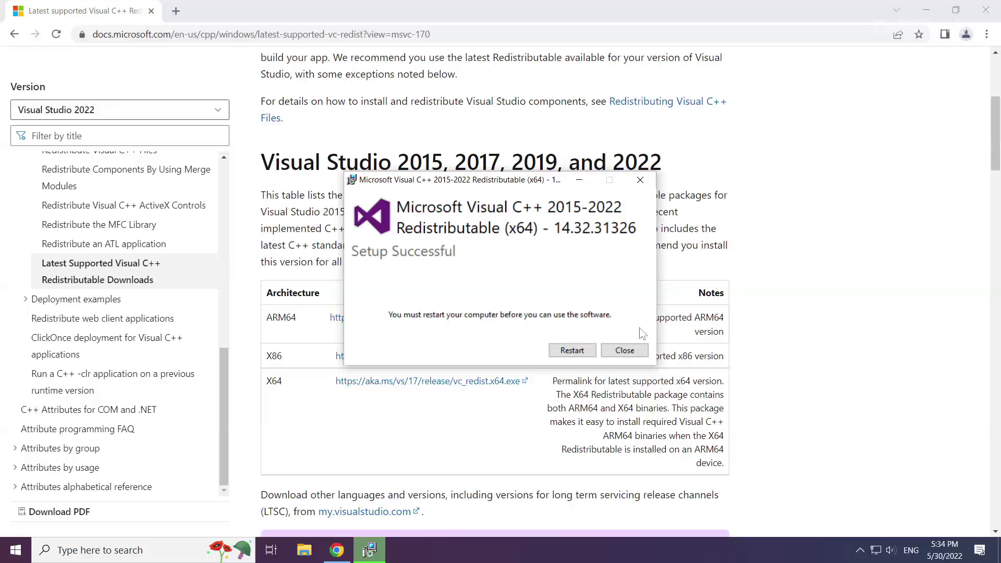
Close the completed x64 setup without restarting and close Chrome to show the desktop
{"action": "left_click", "coordinate": [628, 351]}
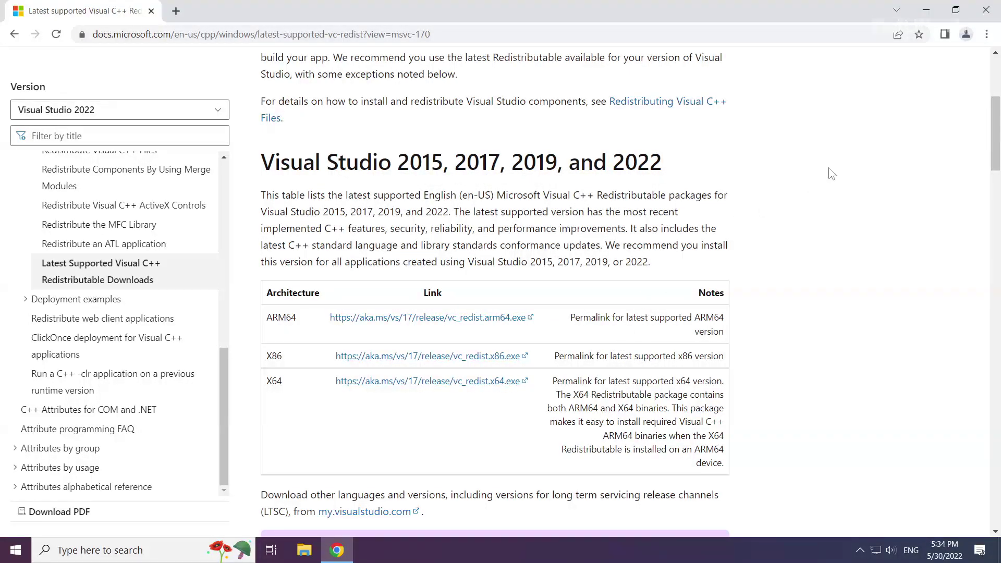
{"action": "left_click", "coordinate": [986, 11]}
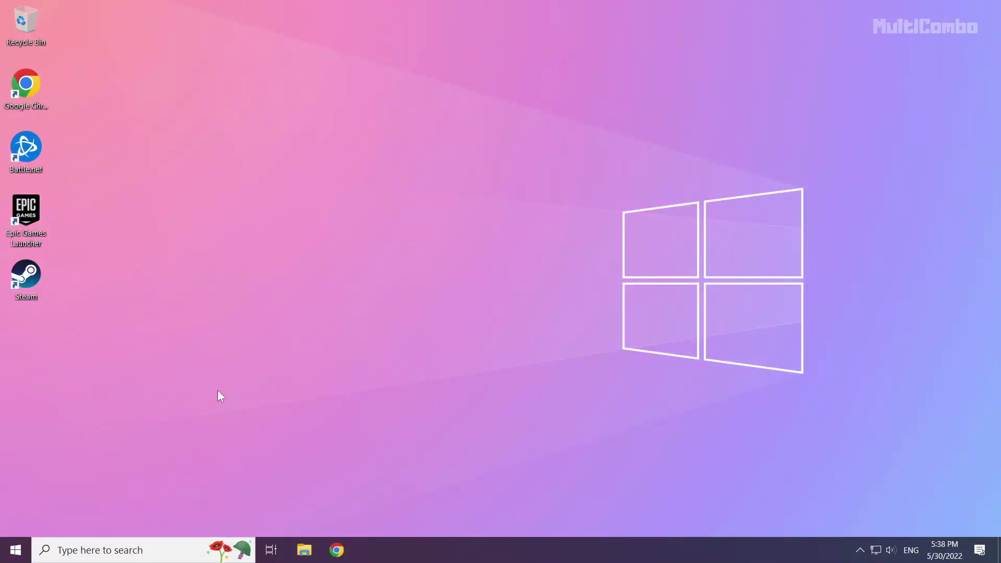